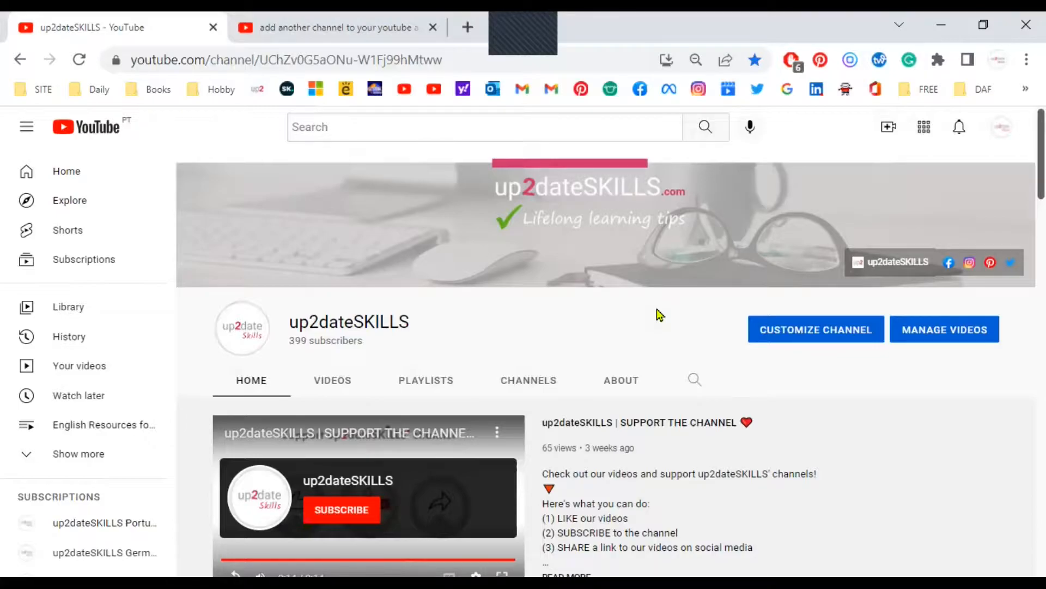
- Review the featured channels on the up2dateSKILLS home page and the list of channels available under the account switcher
{"action": "scroll", "coordinate": [659, 315], "scroll_direction": "down", "scroll_amount": 5}
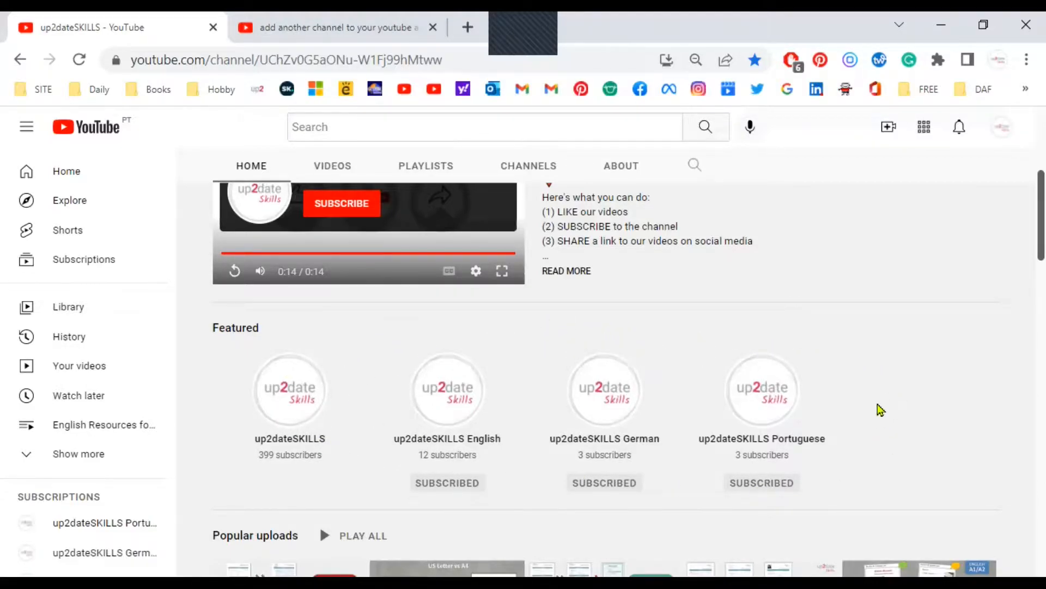
{"action": "scroll", "coordinate": [616, 352], "scroll_direction": "down", "scroll_amount": 1}
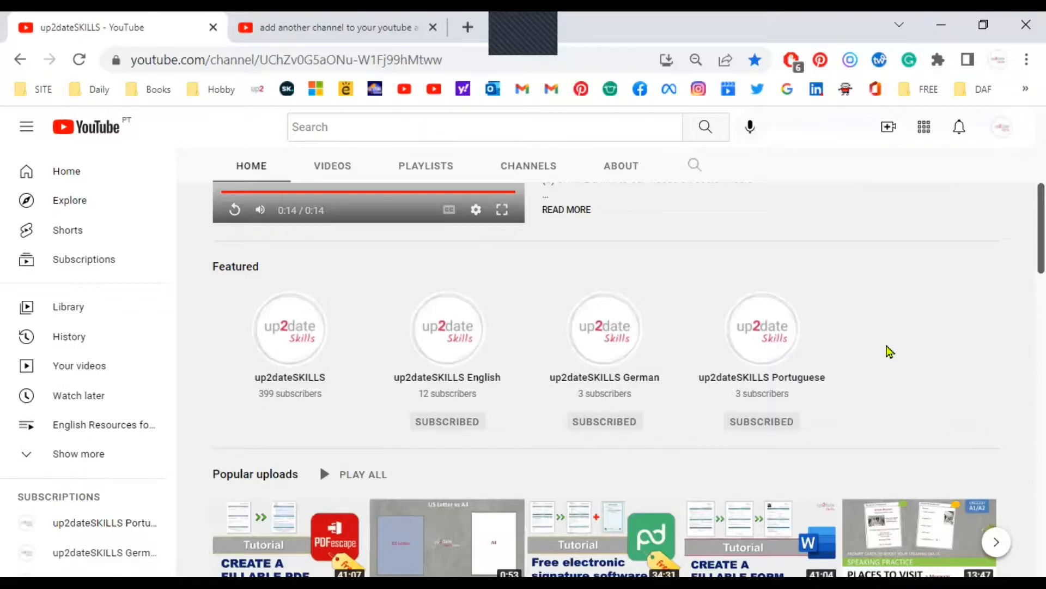
{"action": "scroll", "coordinate": [890, 352], "scroll_direction": "up", "scroll_amount": 7}
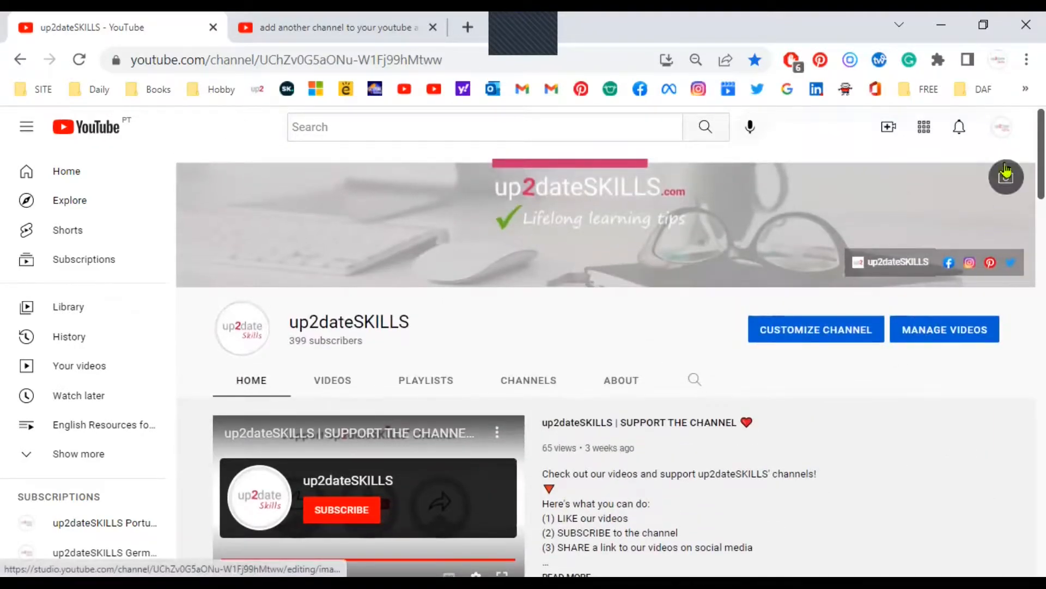
{"action": "left_click", "coordinate": [1006, 134]}
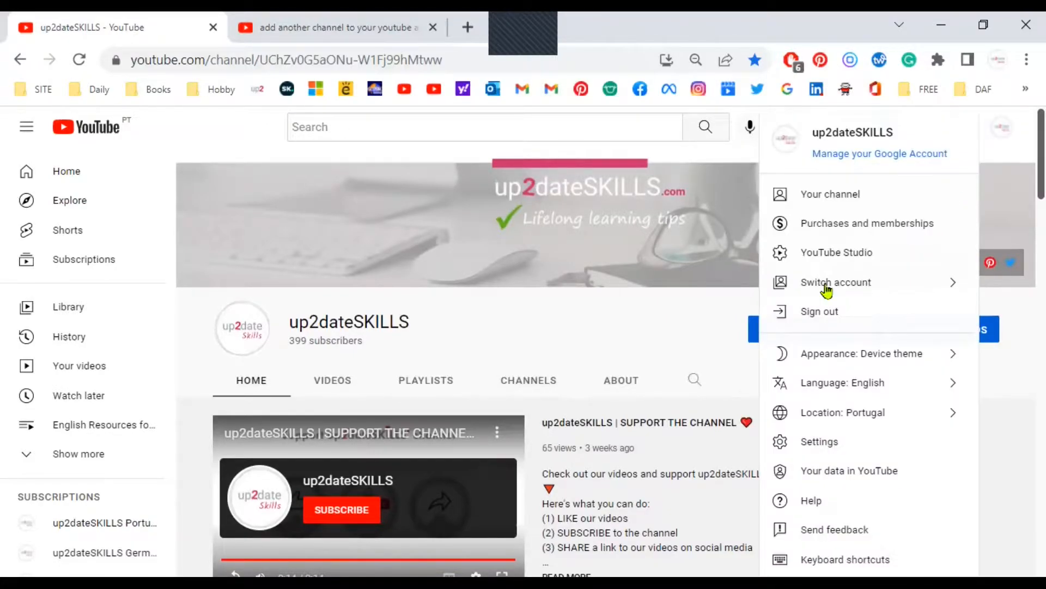
{"action": "left_click", "coordinate": [889, 291]}
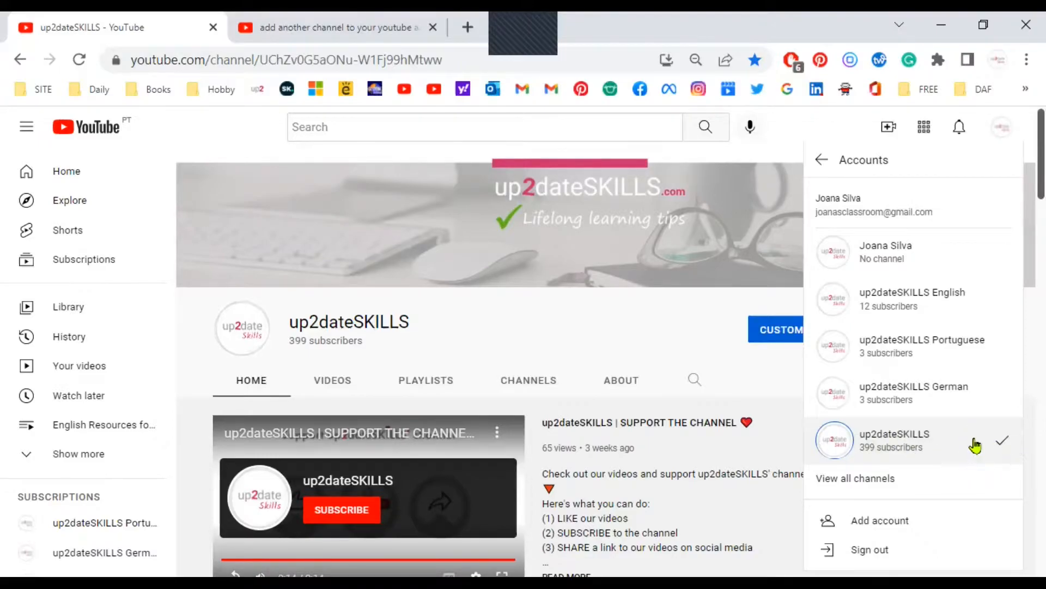
{"action": "left_click", "coordinate": [1005, 127]}
- Open the YouTube account settings and go to the page for adding or managing channels
{"action": "left_click", "coordinate": [1006, 127]}
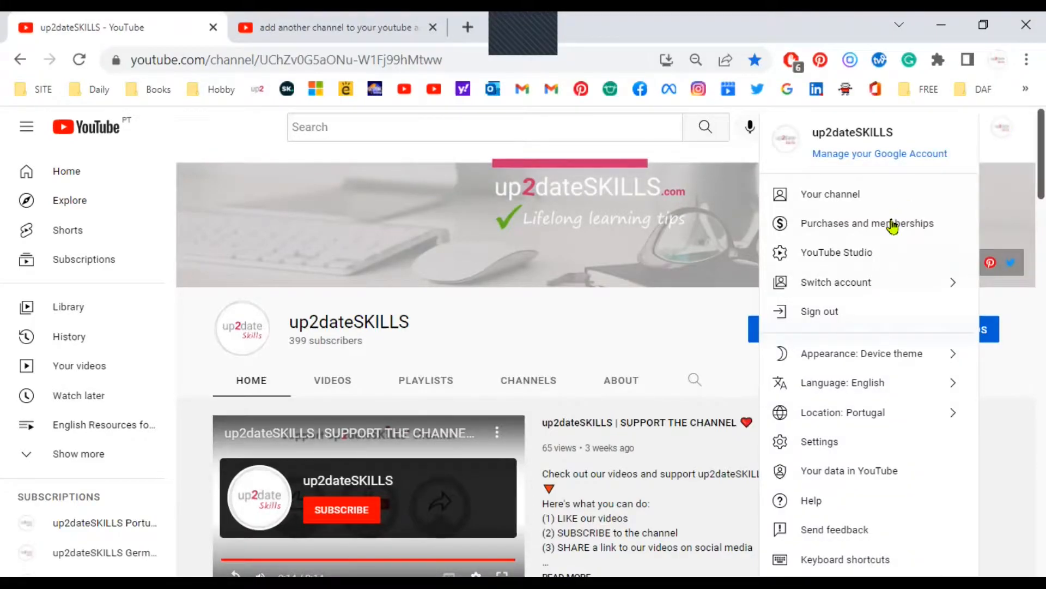
{"action": "left_click", "coordinate": [834, 442]}
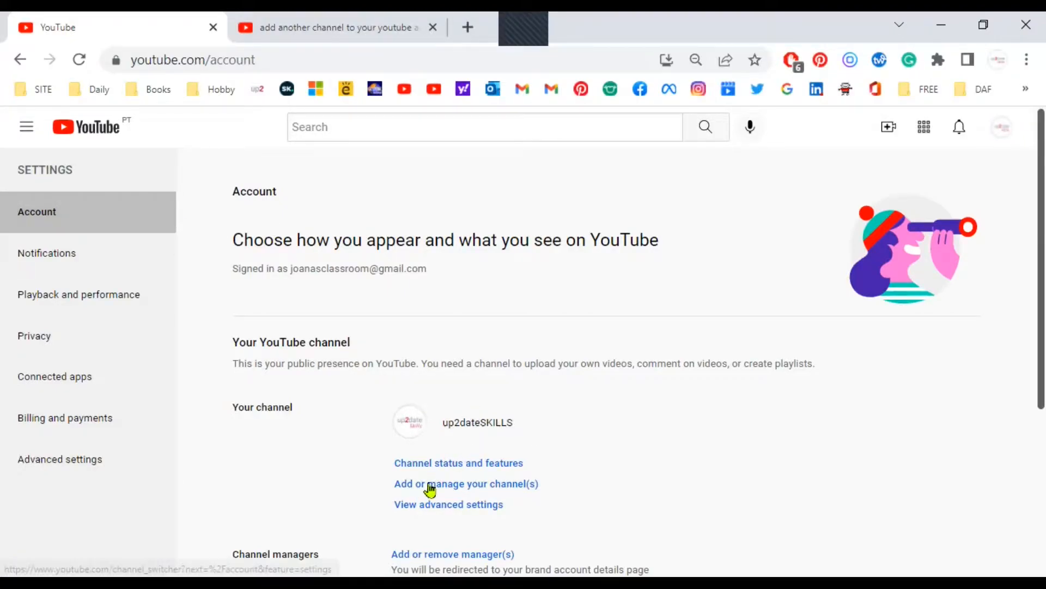
{"action": "left_click", "coordinate": [469, 486]}
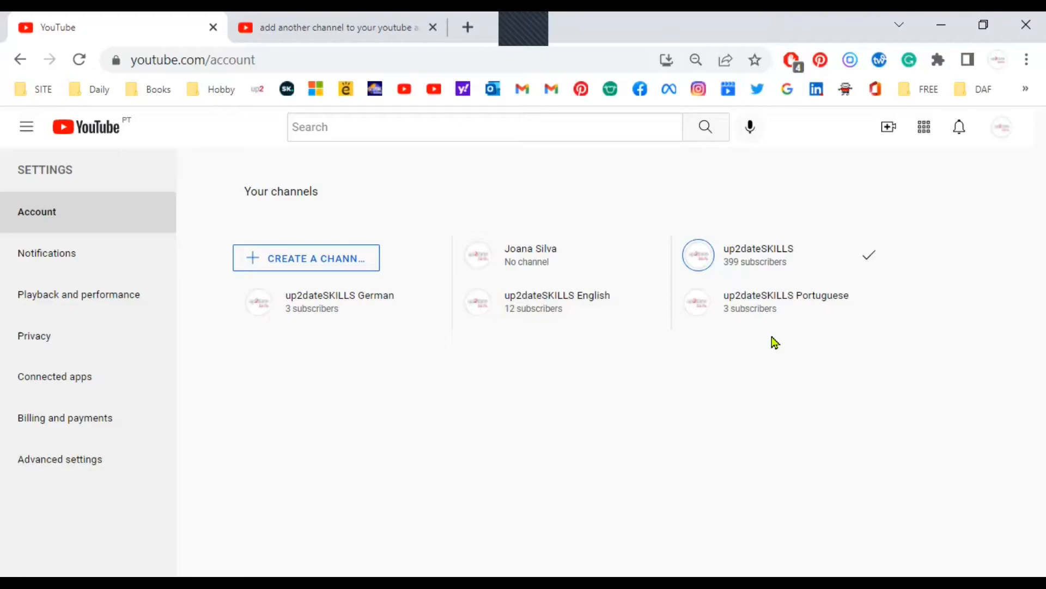
- Create a channel named "new channel", acknowledging that it is a new Google Account with its own settings
{"action": "left_click", "coordinate": [299, 255]}
{"action": "scroll", "coordinate": [327, 272], "scroll_direction": "down", "scroll_amount": 4}
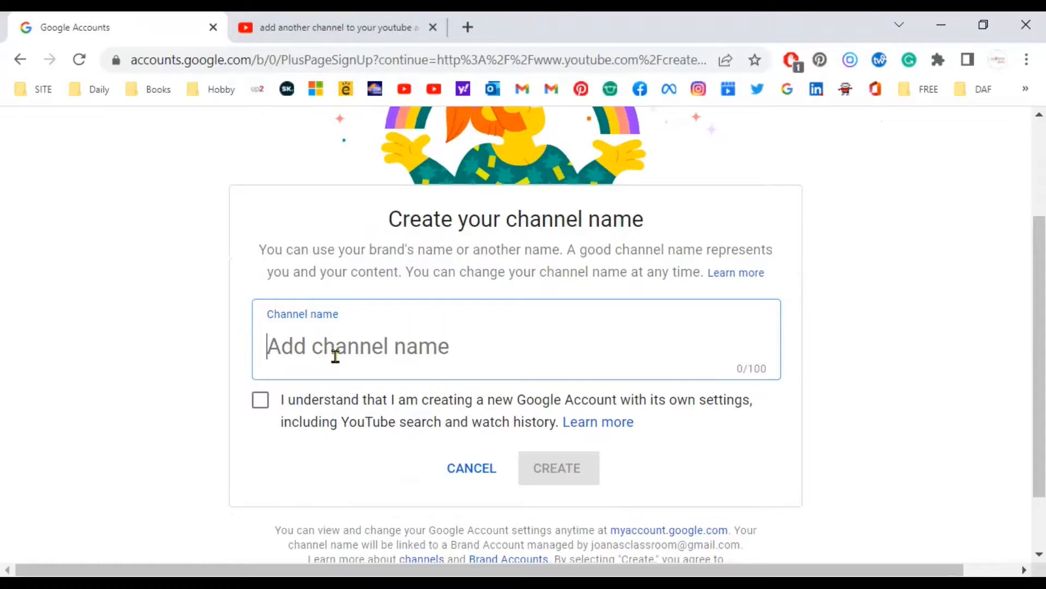
{"action": "type", "text": "new channel"}
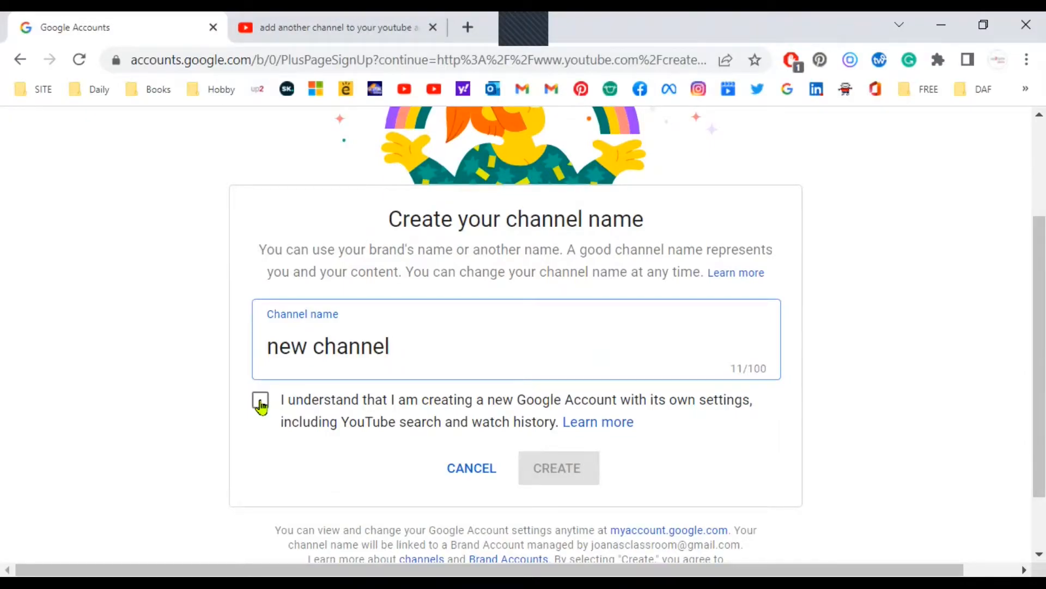
{"action": "left_click", "coordinate": [260, 403]}
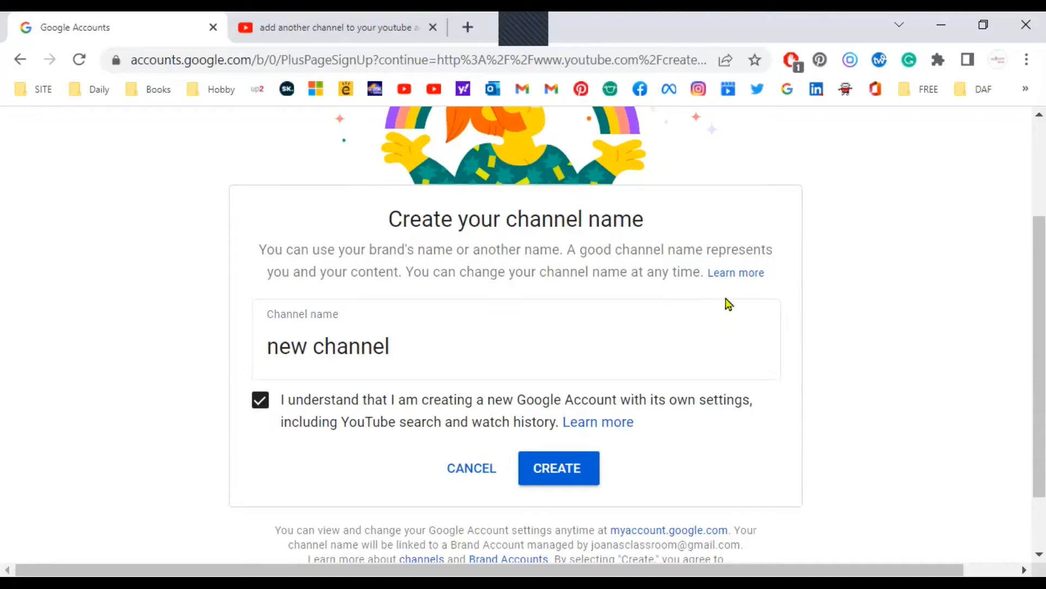
{"action": "left_click", "coordinate": [561, 471]}
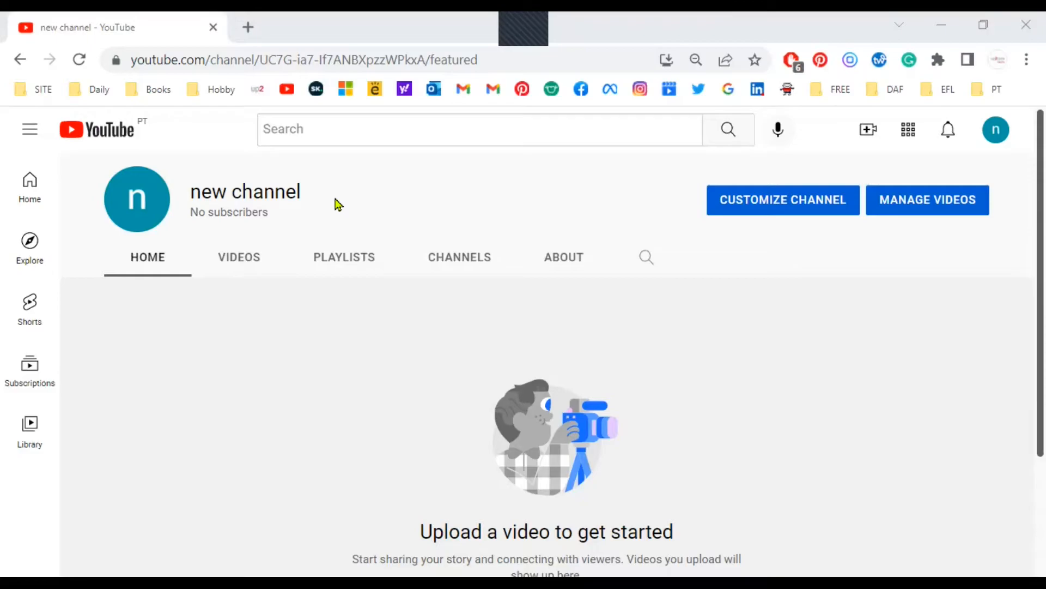
- Open customization for the new channel and review its video spotlight and featured sections layout options
{"action": "left_click", "coordinate": [783, 201]}
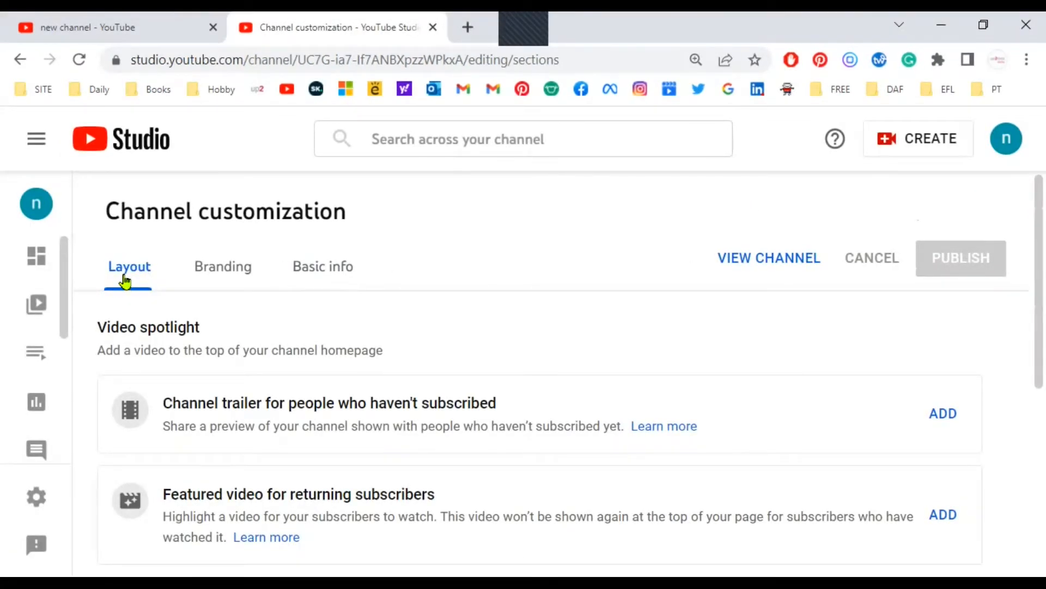
{"action": "scroll", "coordinate": [323, 338], "scroll_direction": "down", "scroll_amount": 6}
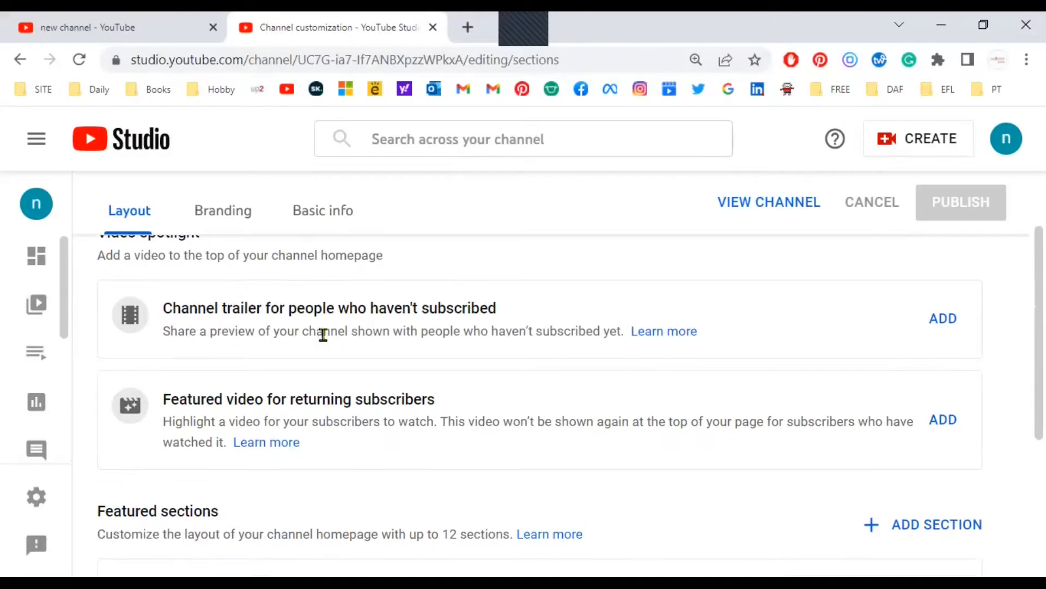
{"action": "scroll", "coordinate": [290, 345], "scroll_direction": "up", "scroll_amount": 6}
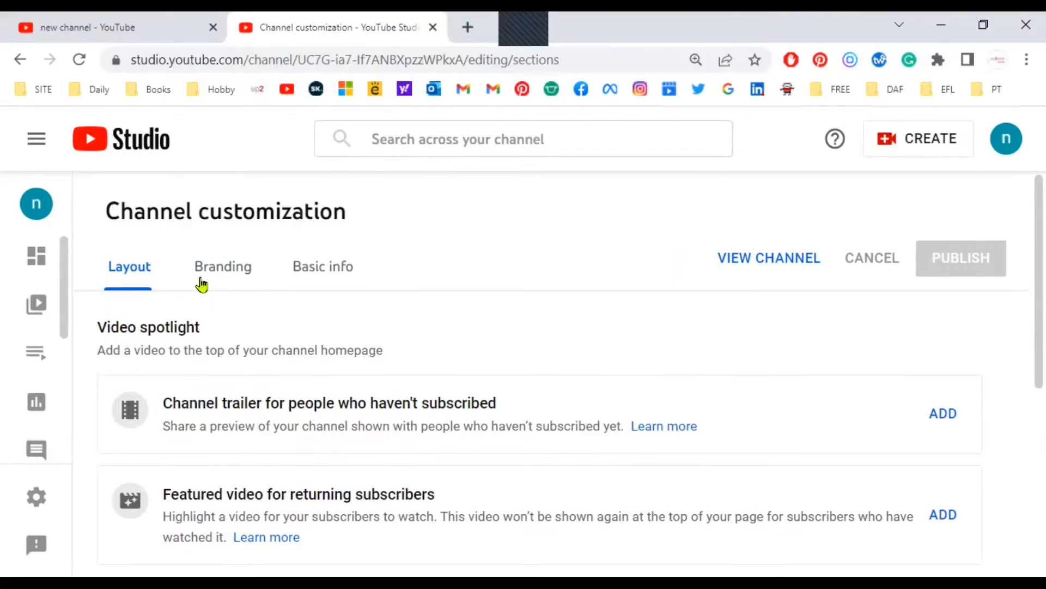
- Review the channel's branding options for the profile picture, banner image and video watermark
{"action": "left_click", "coordinate": [220, 270]}
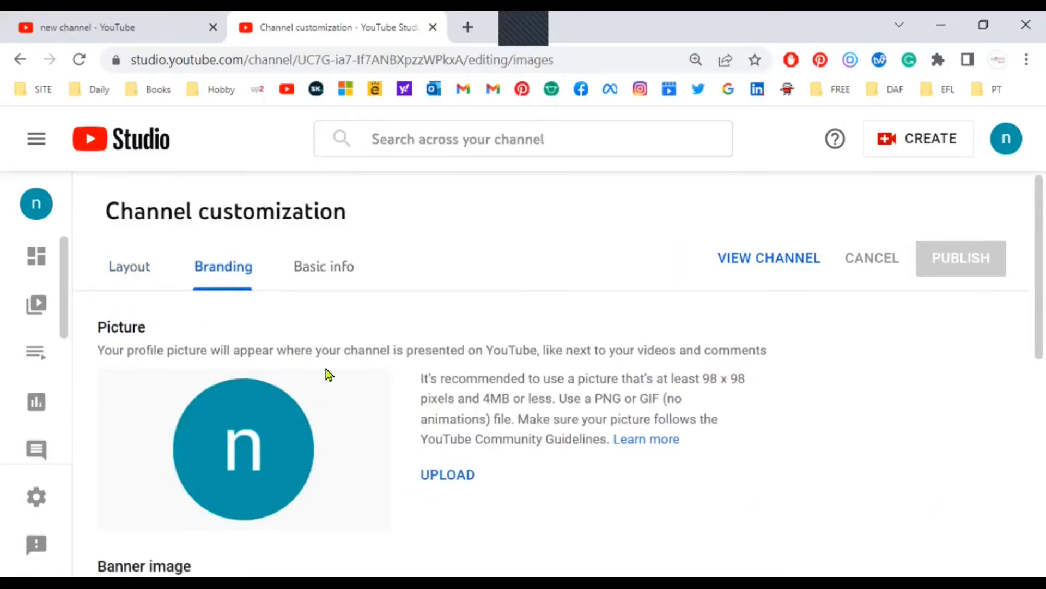
{"action": "scroll", "coordinate": [246, 371], "scroll_direction": "down", "scroll_amount": 5}
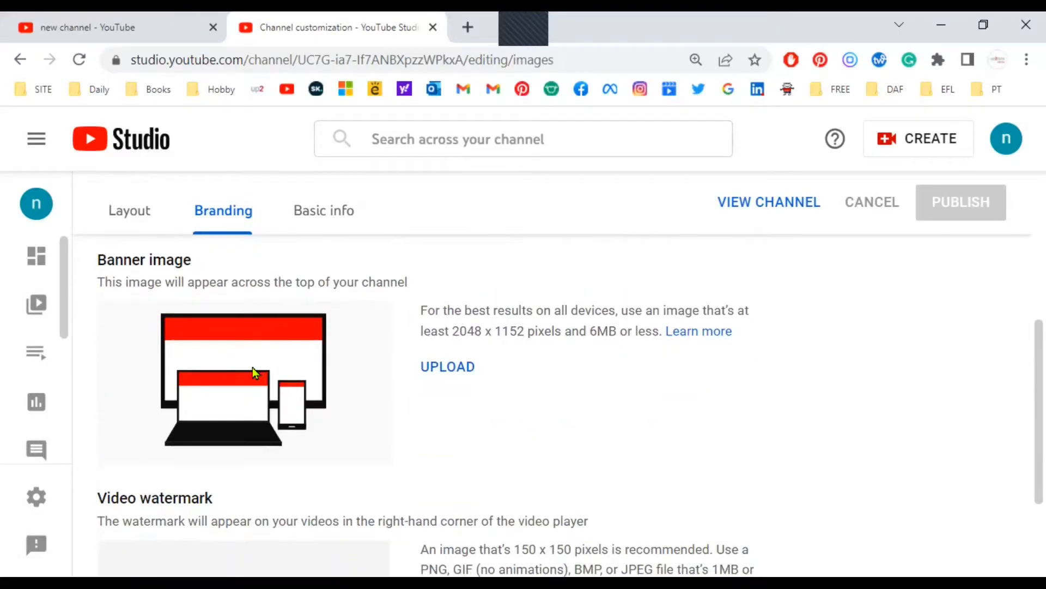
{"action": "scroll", "coordinate": [252, 371], "scroll_direction": "down", "scroll_amount": 3}
{"action": "scroll", "coordinate": [248, 421], "scroll_direction": "up", "scroll_amount": 2}
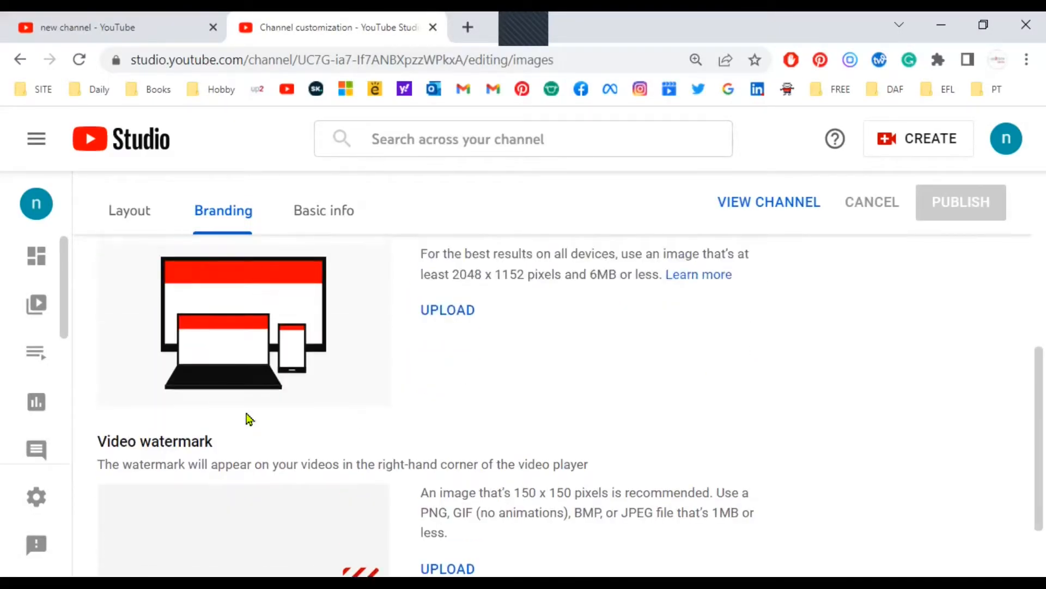
{"action": "scroll", "coordinate": [246, 417], "scroll_direction": "up", "scroll_amount": 5}
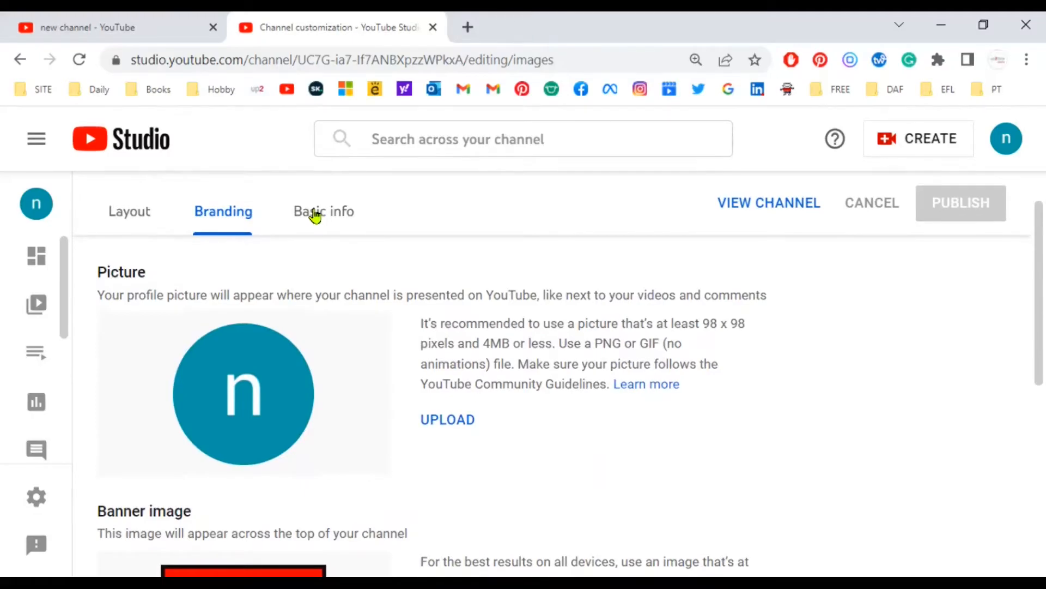
- Review the channel's basic info options, including description, channel translation, URL, links and contact info, without adding a language
{"action": "left_click", "coordinate": [316, 217]}
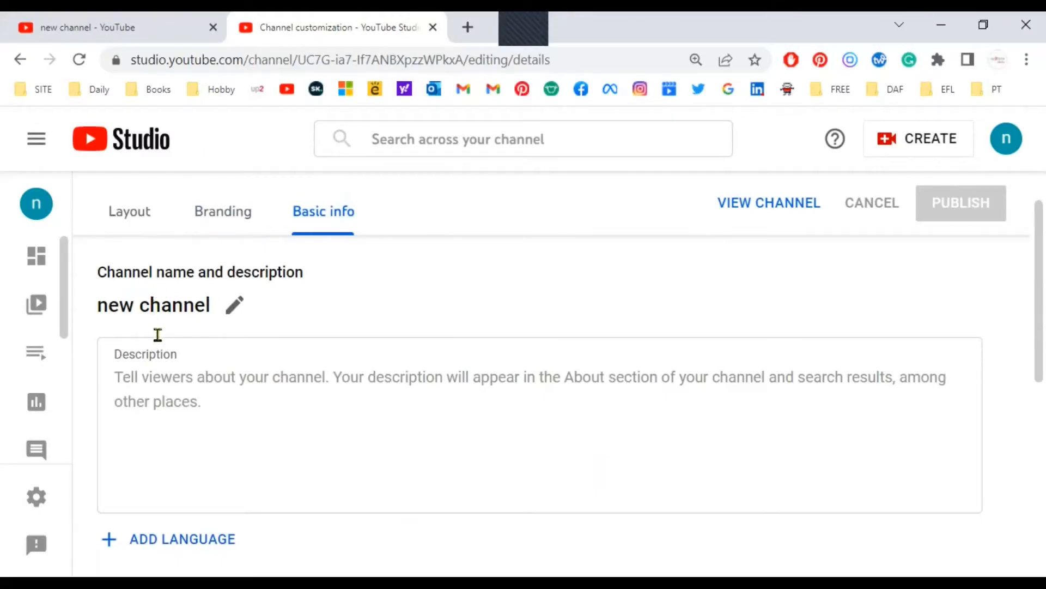
{"action": "scroll", "coordinate": [163, 403], "scroll_direction": "down", "scroll_amount": 1}
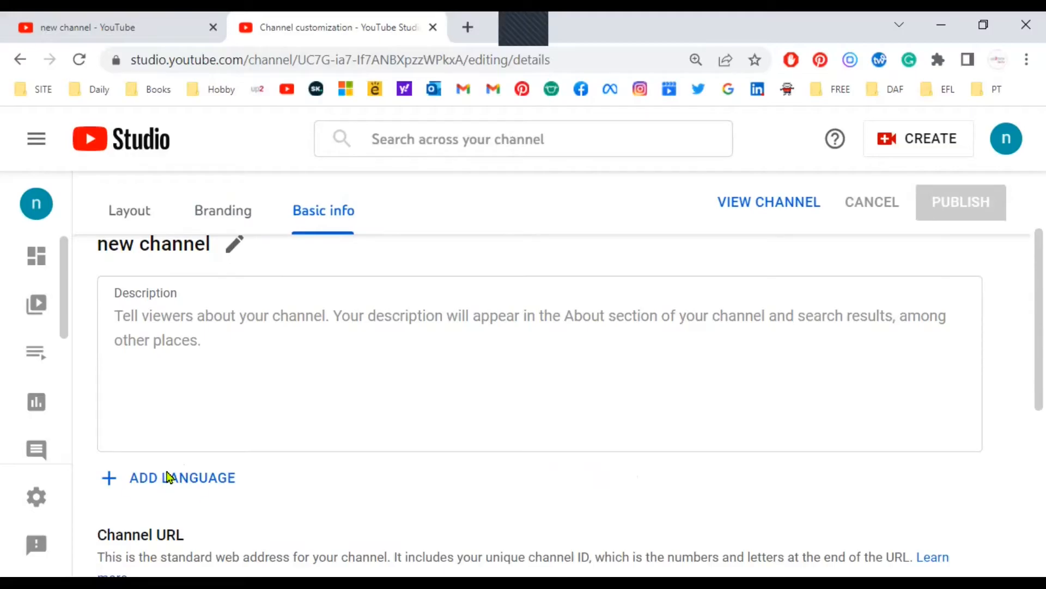
{"action": "left_click", "coordinate": [167, 478]}
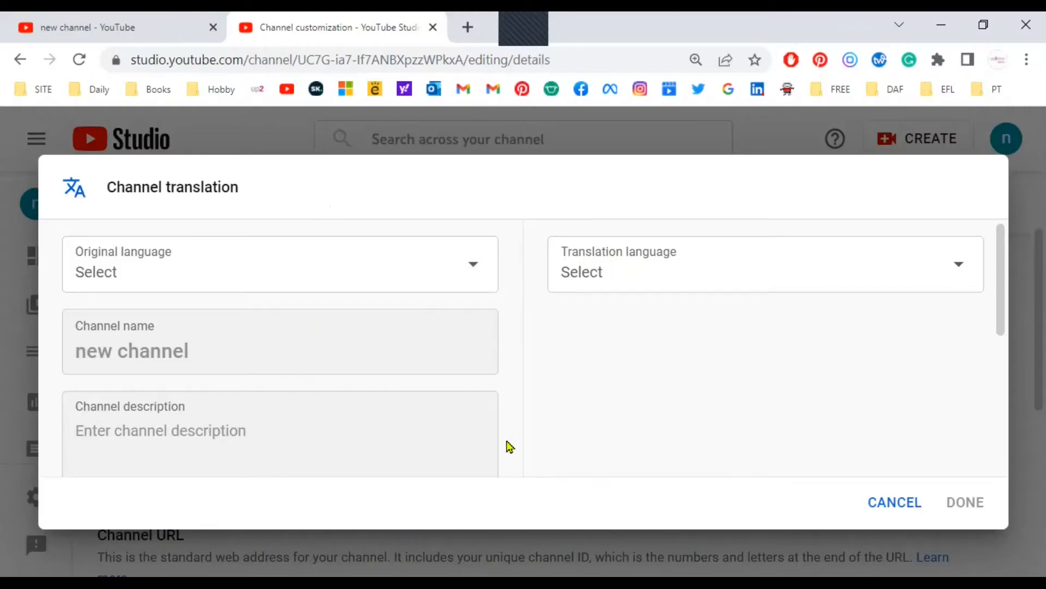
{"action": "left_click", "coordinate": [895, 502]}
{"action": "scroll", "coordinate": [420, 374], "scroll_direction": "down", "scroll_amount": 5}
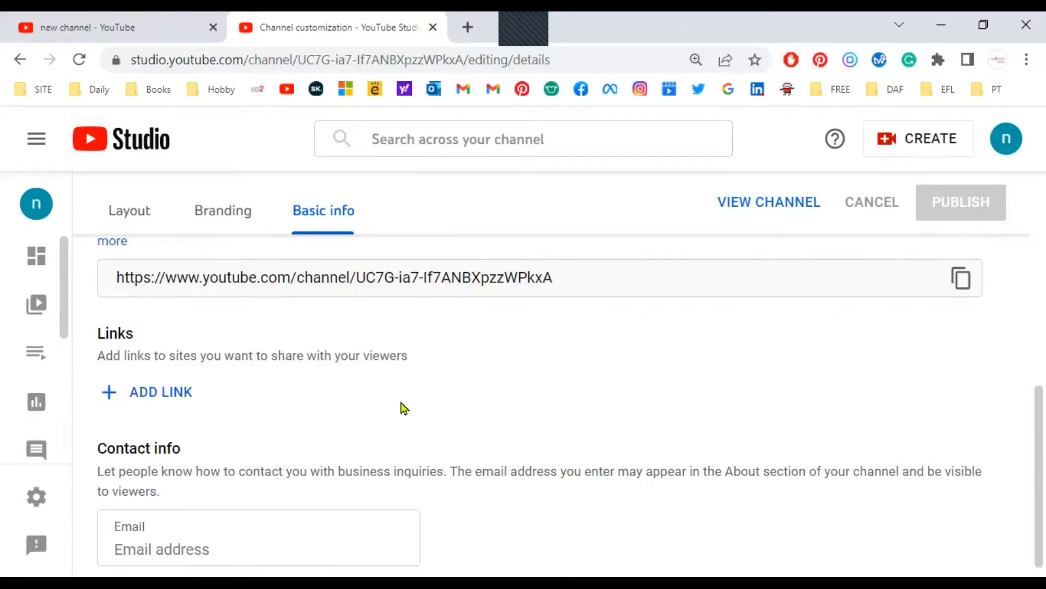
{"action": "scroll", "coordinate": [300, 447], "scroll_direction": "down", "scroll_amount": 1}
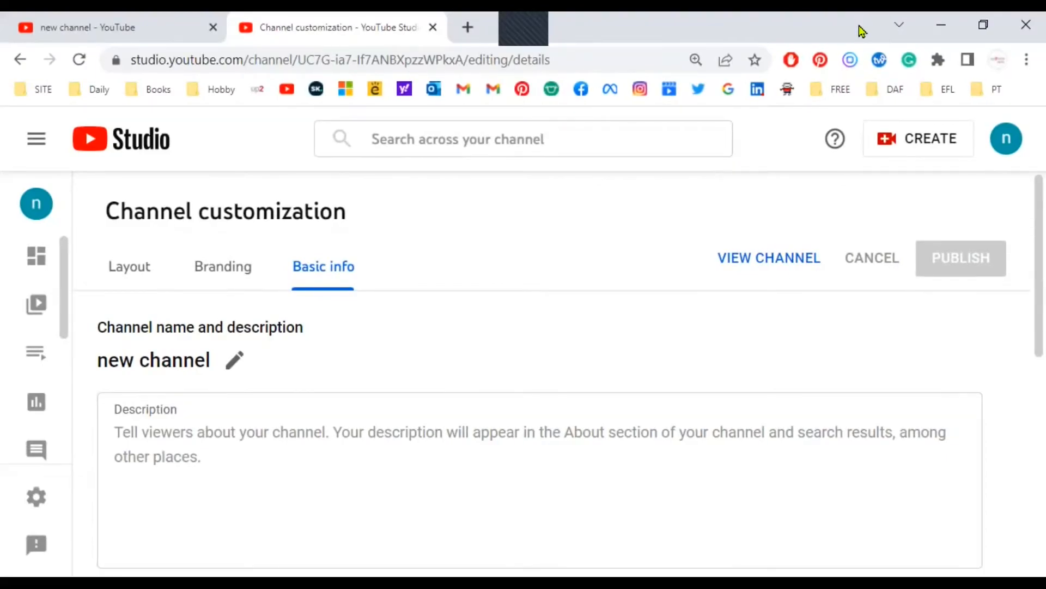
- Switch the active YouTube Studio account to the up2dateSKILLS English channel
{"action": "left_click", "coordinate": [1007, 143]}
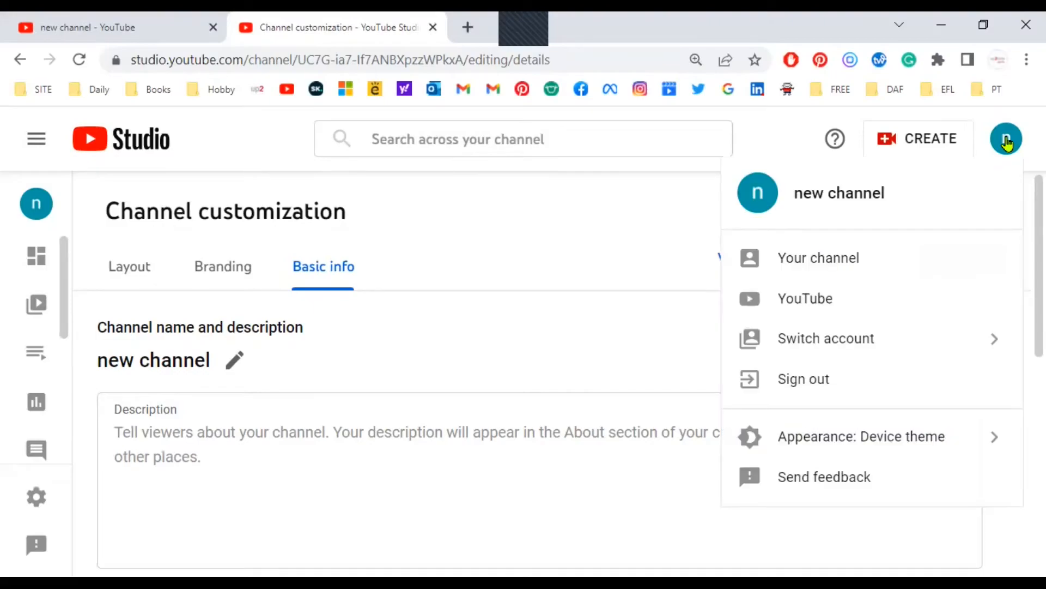
{"action": "left_click", "coordinate": [828, 341]}
{"action": "scroll", "coordinate": [847, 281], "scroll_direction": "down", "scroll_amount": 3}
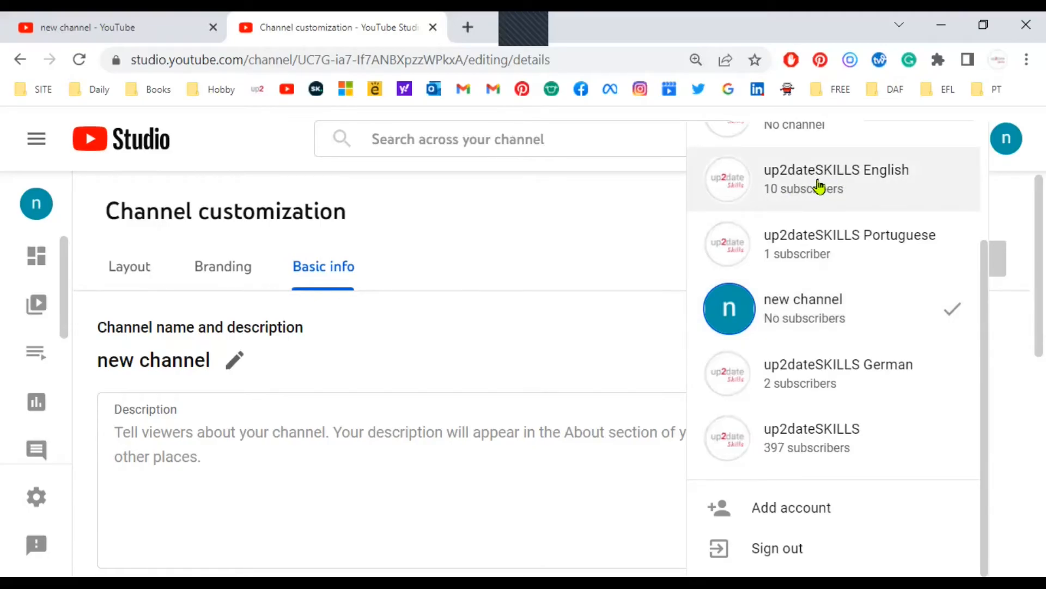
{"action": "left_click", "coordinate": [819, 187]}
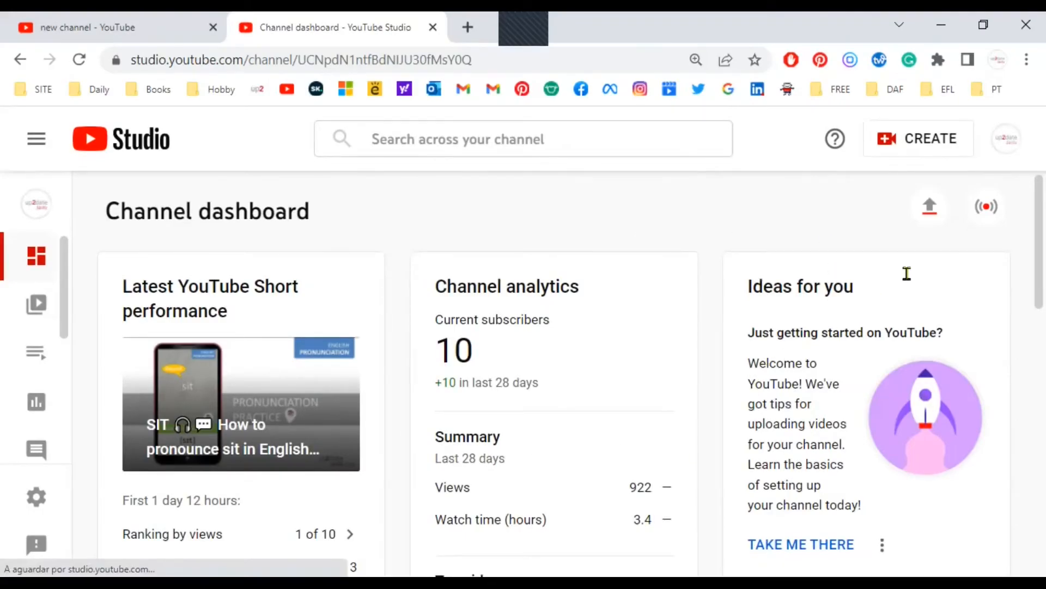
- Switch the active YouTube Studio account back to "new channel"
{"action": "left_click", "coordinate": [1004, 143]}
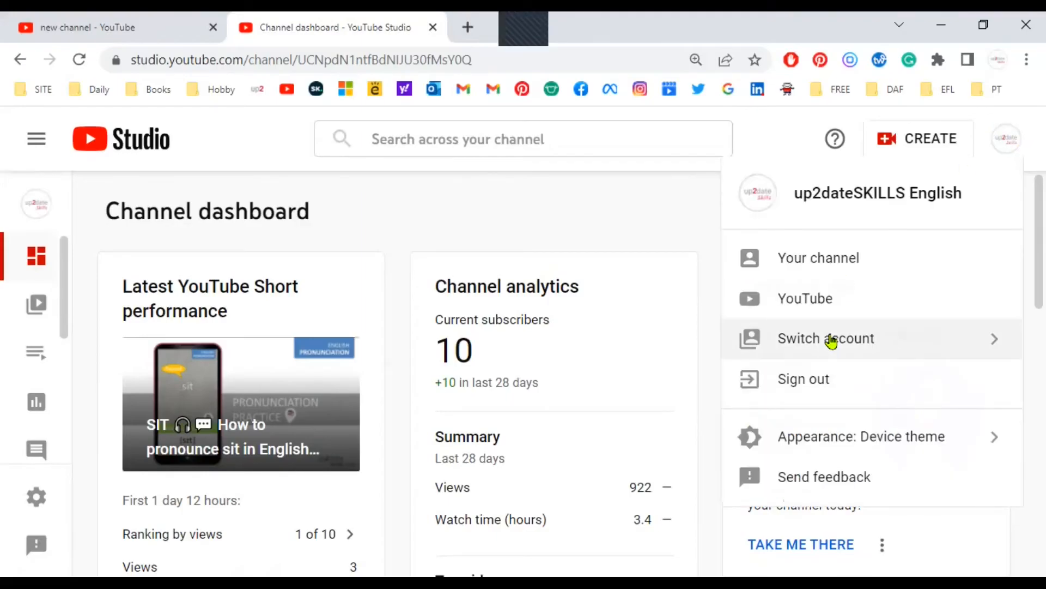
{"action": "left_click", "coordinate": [831, 341]}
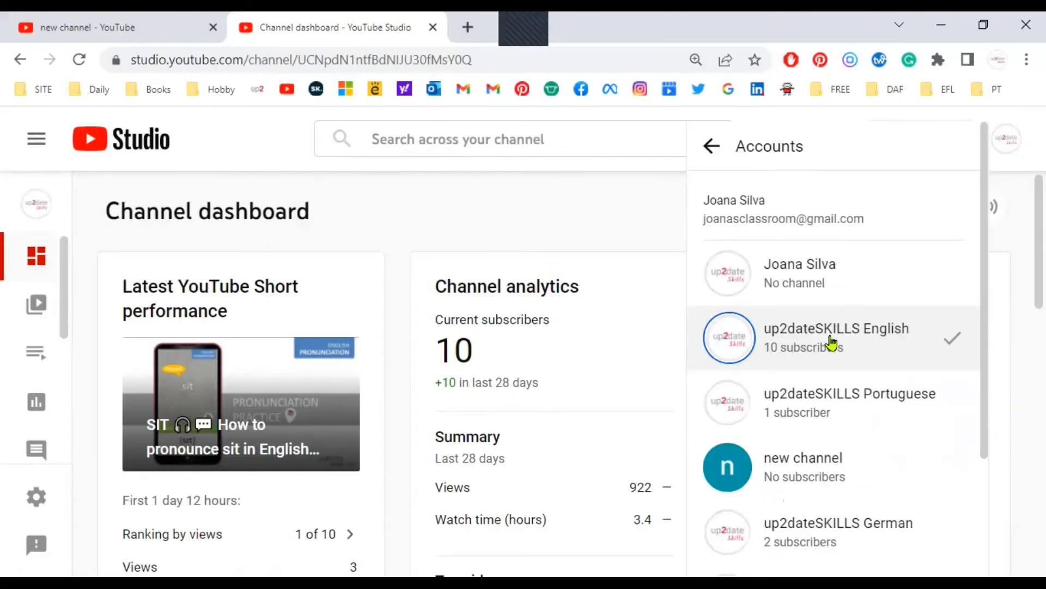
{"action": "left_click", "coordinate": [785, 470]}
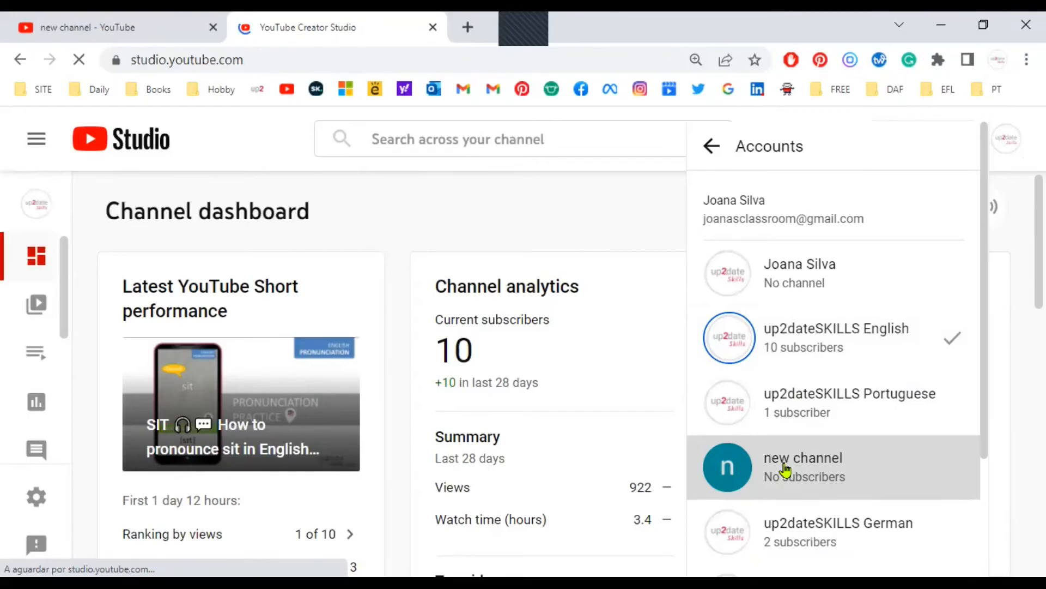